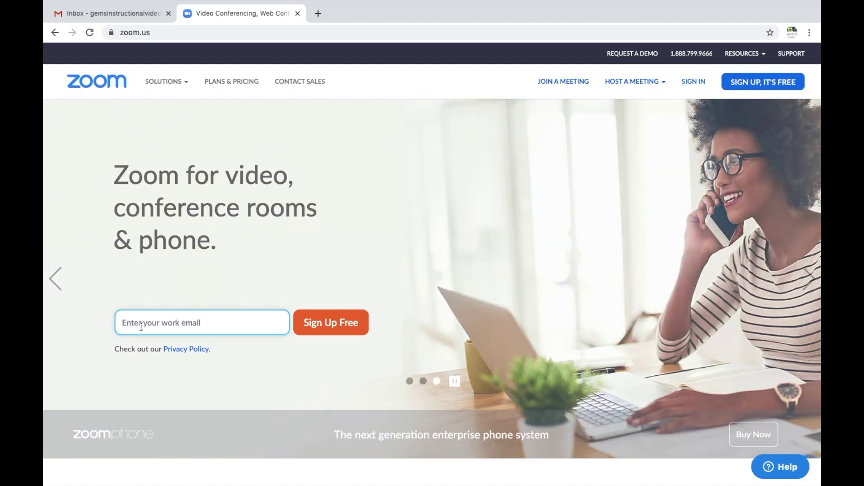
- Sign up for a free Zoom account with the work email address and confirm it
click(141, 325)
key(ctrl+v)
click(343, 324)
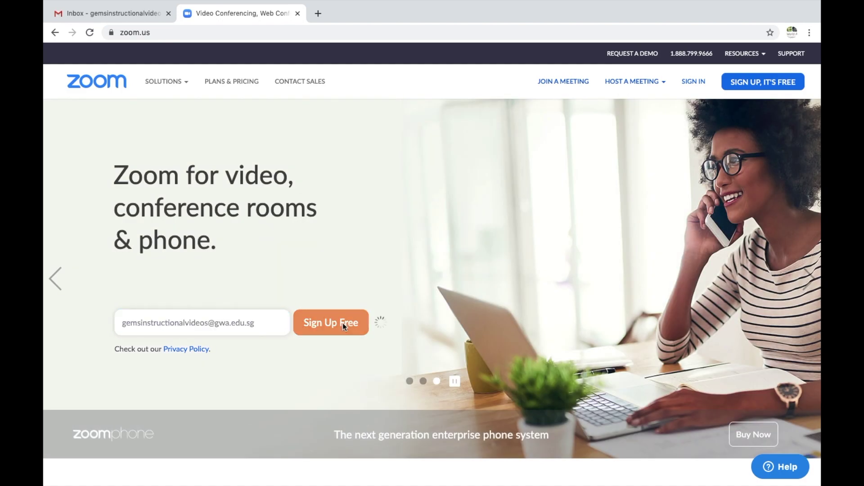
click(402, 273)
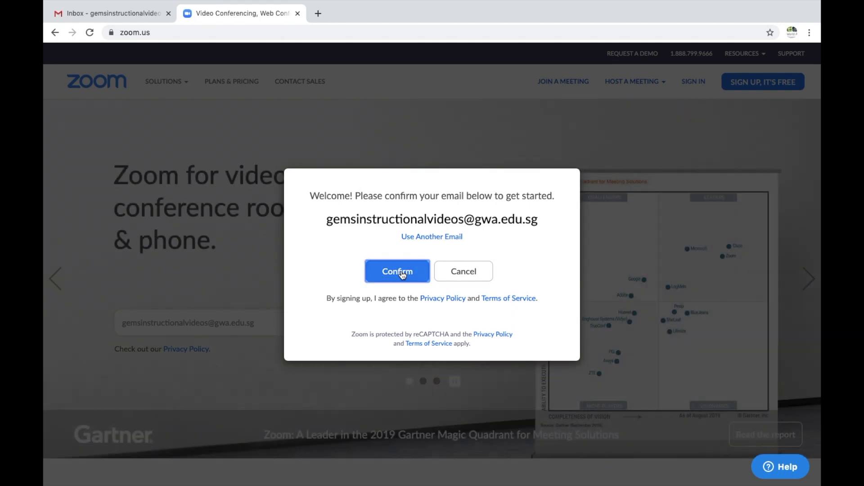
- Switch to Gmail, activate the account from the Zoom activation email, and submit the form with the account holder's name and account password
click(126, 14)
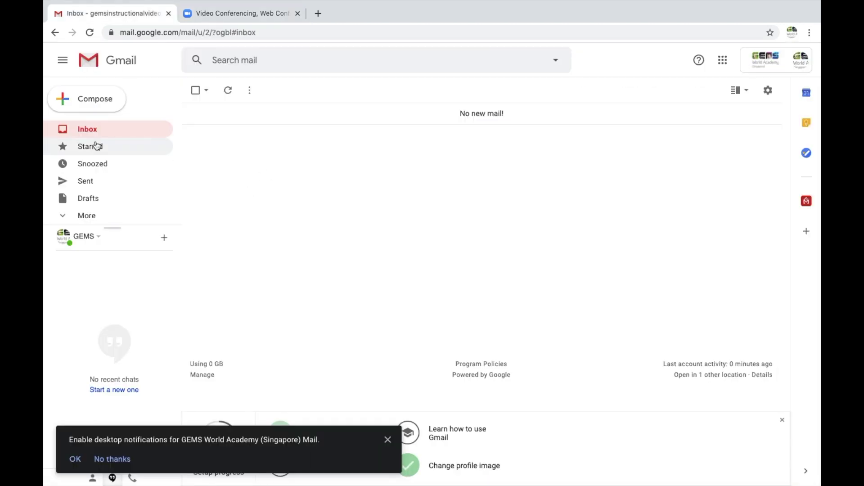
click(270, 113)
click(521, 323)
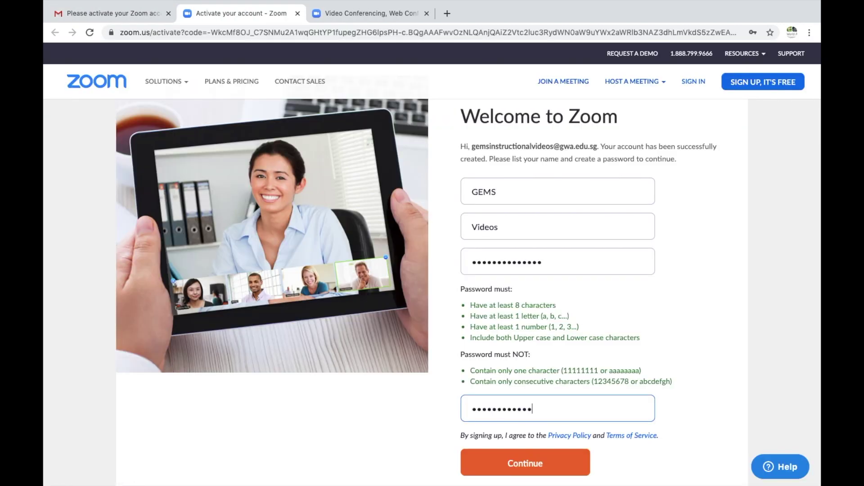
scroll(587, 419, down, 1)
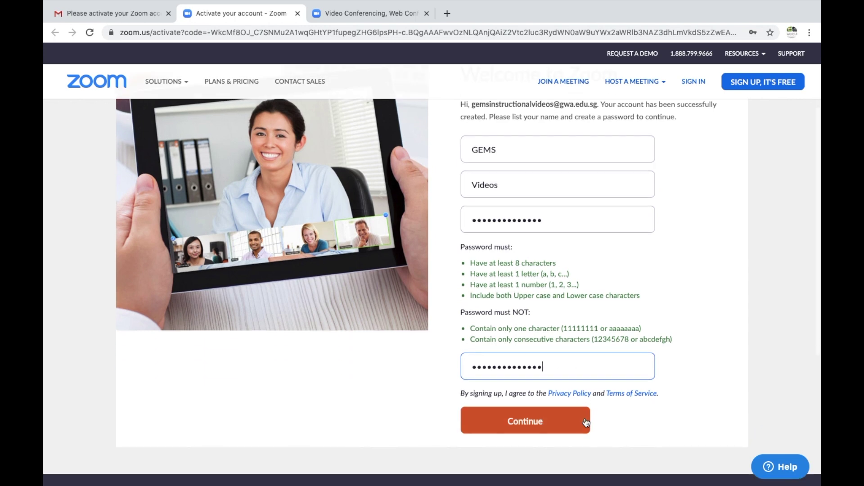
click(540, 462)
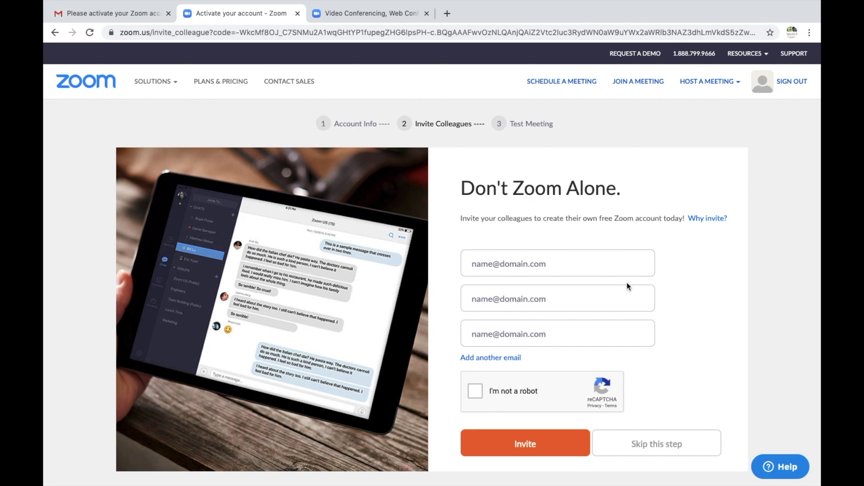
- Skip inviting colleagues and go to the account page without starting a test meeting
click(660, 445)
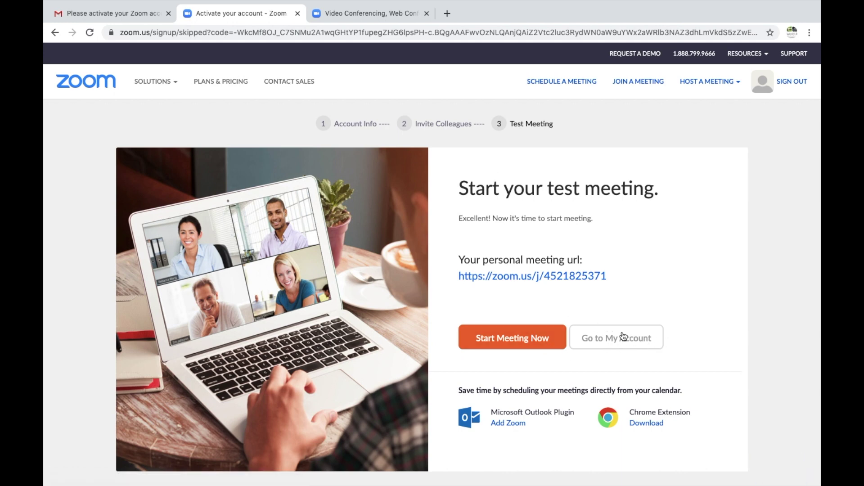
click(624, 336)
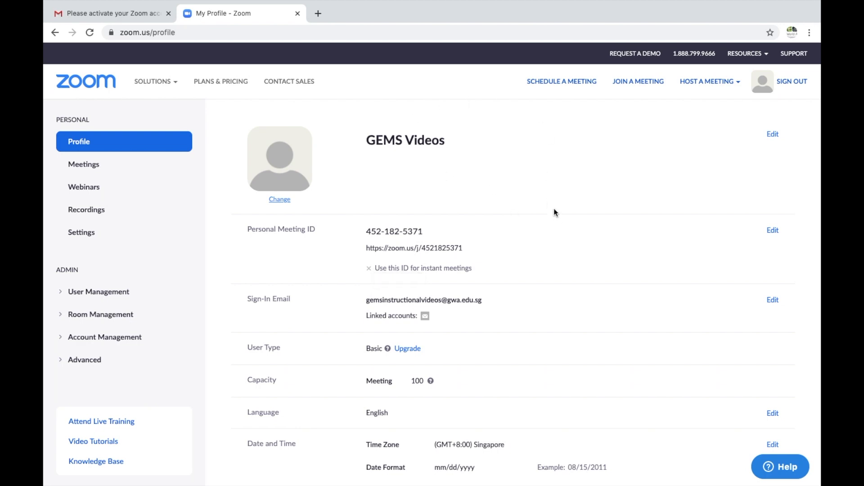
- Start scheduling a new meeting with the topic "Test Meeting"
click(577, 84)
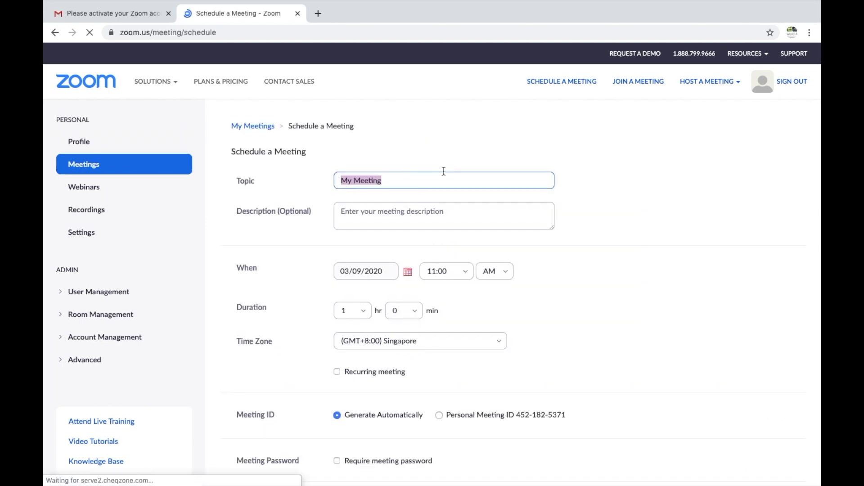
text(Test Meeting)
click(369, 217)
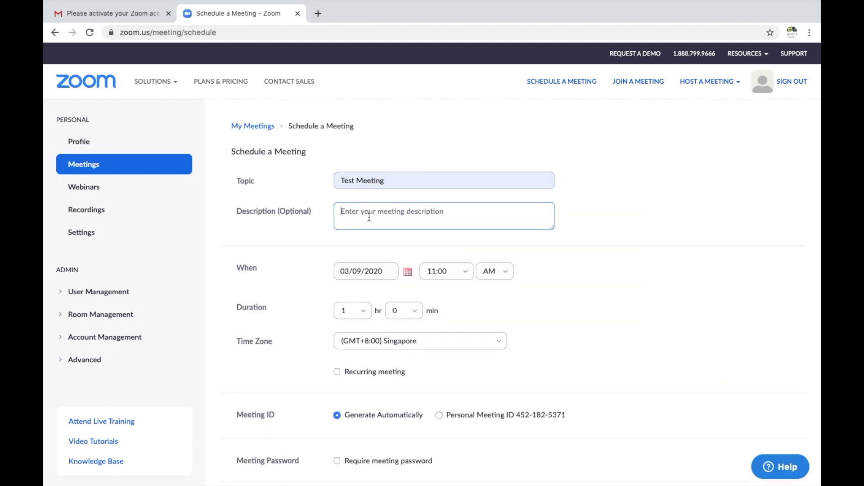
- Set the meeting duration to 0 hr 30 min
scroll(284, 276, down, 2)
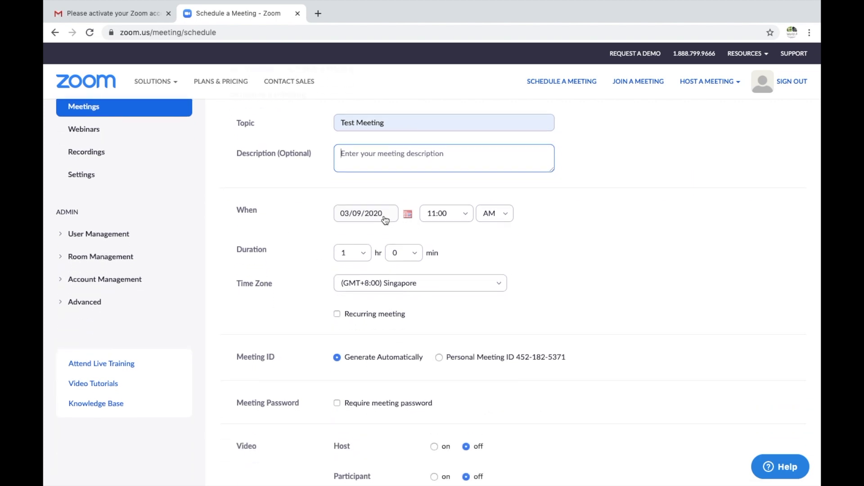
scroll(432, 247, down, 1)
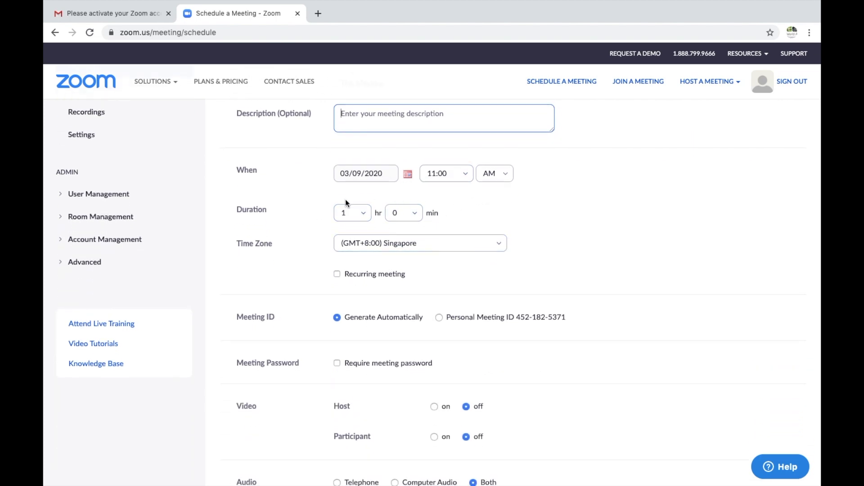
click(362, 215)
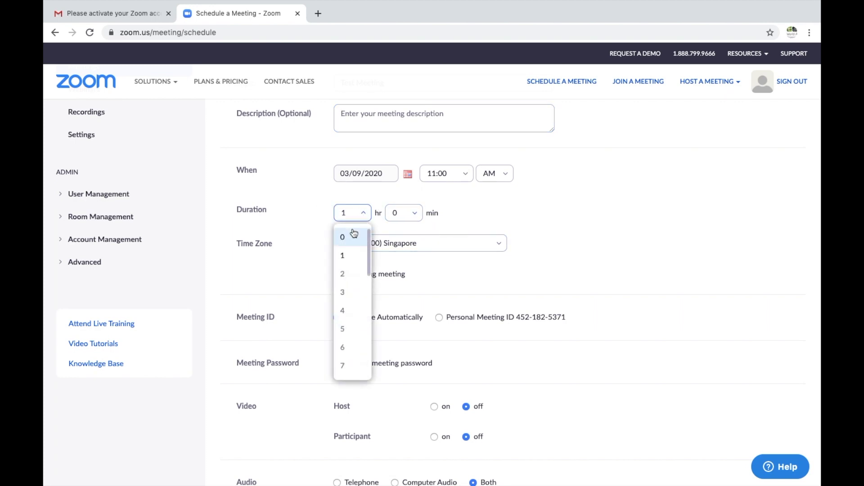
click(354, 235)
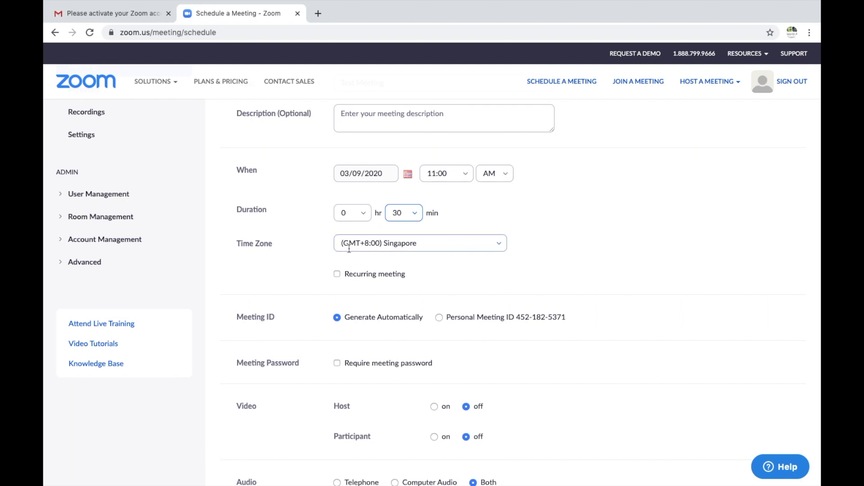
- Turn video on for both host and participants, and set the meeting audio to Computer Audio
scroll(430, 268, down, 3)
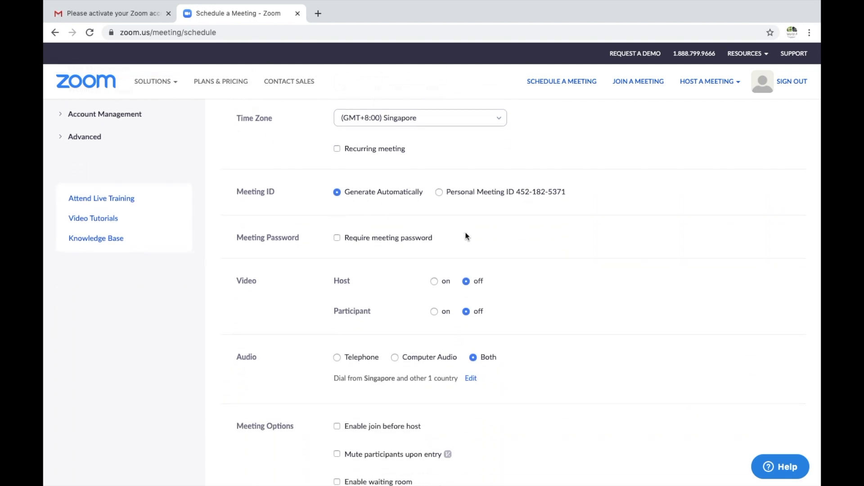
scroll(466, 236, down, 1)
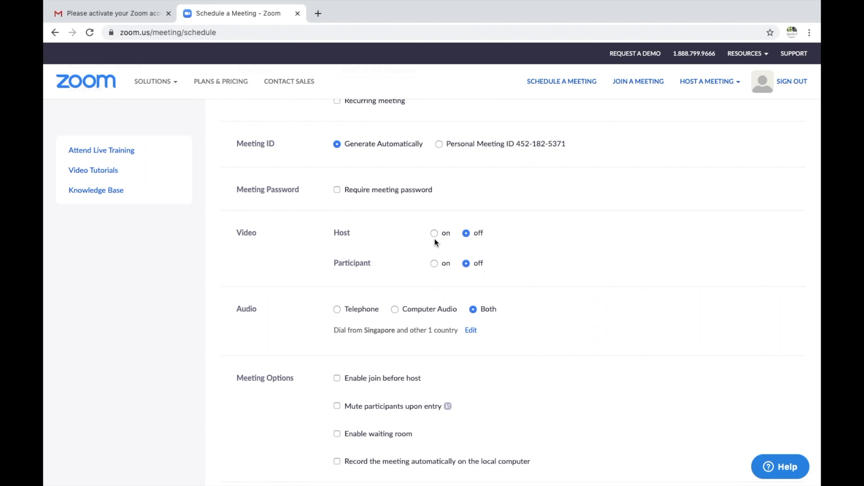
scroll(404, 247, down, 1)
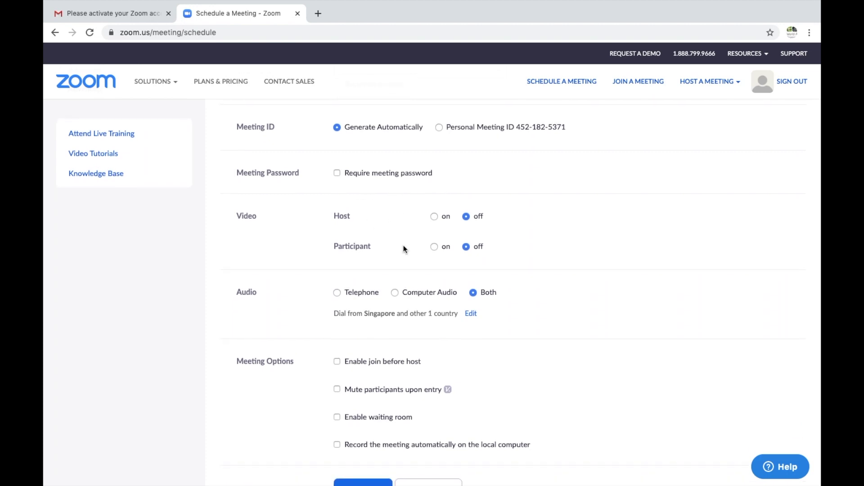
click(434, 217)
click(433, 247)
scroll(391, 260, down, 2)
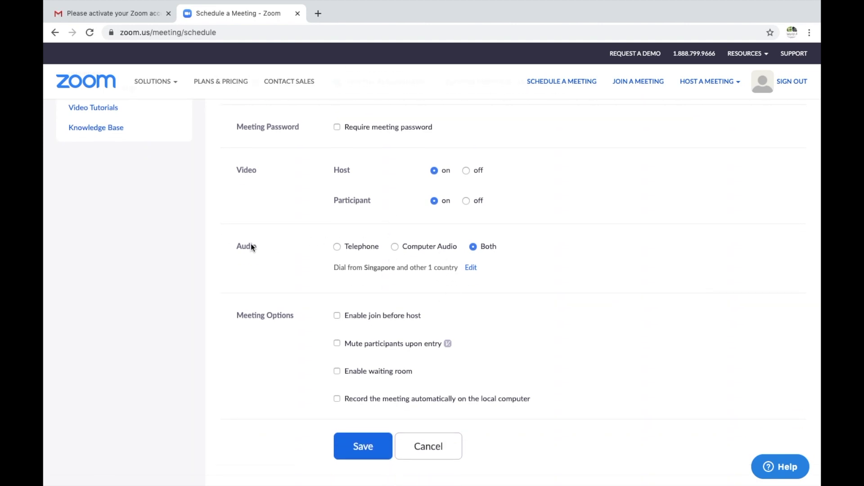
click(395, 247)
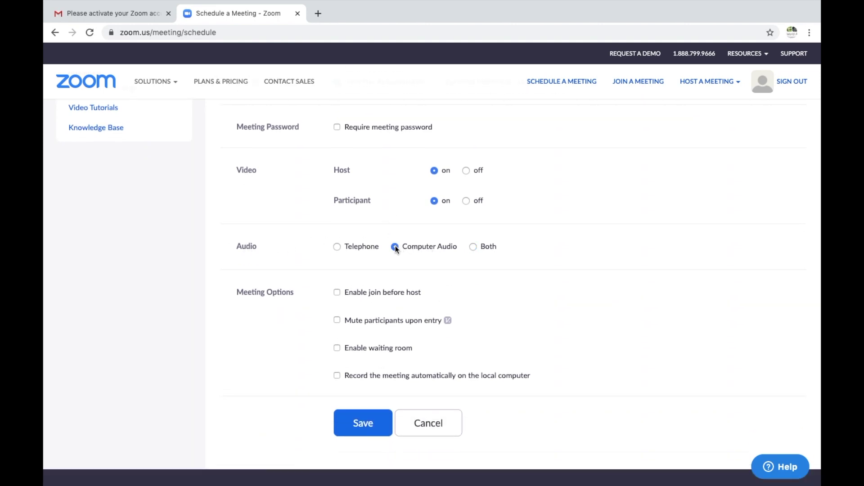
- Enable muting participants upon entry and automatic recording on the local computer, and save the meeting
scroll(459, 263, down, 3)
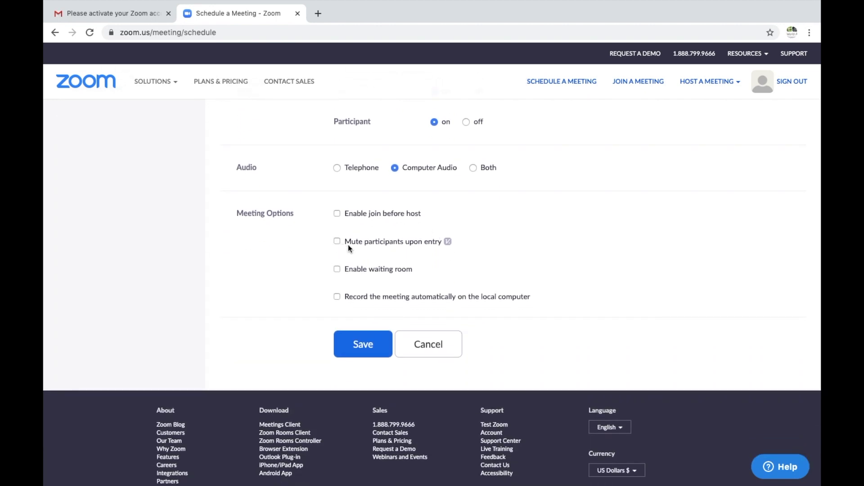
click(348, 245)
scroll(356, 249, down, 1)
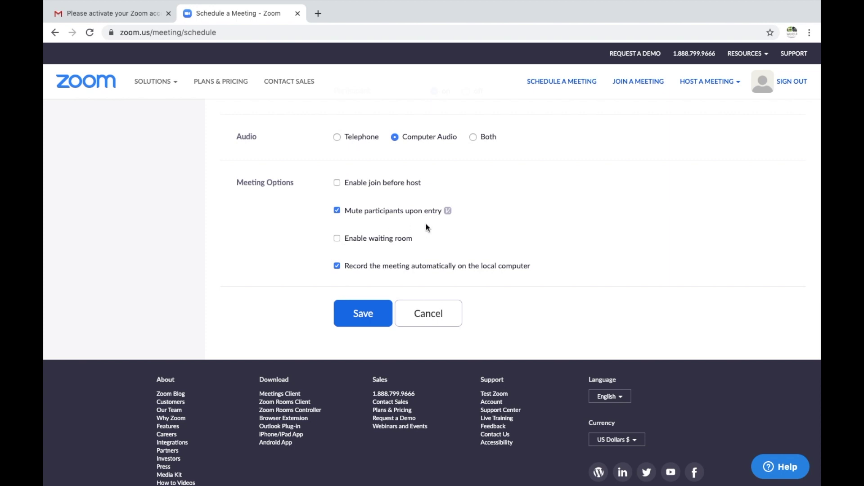
click(360, 312)
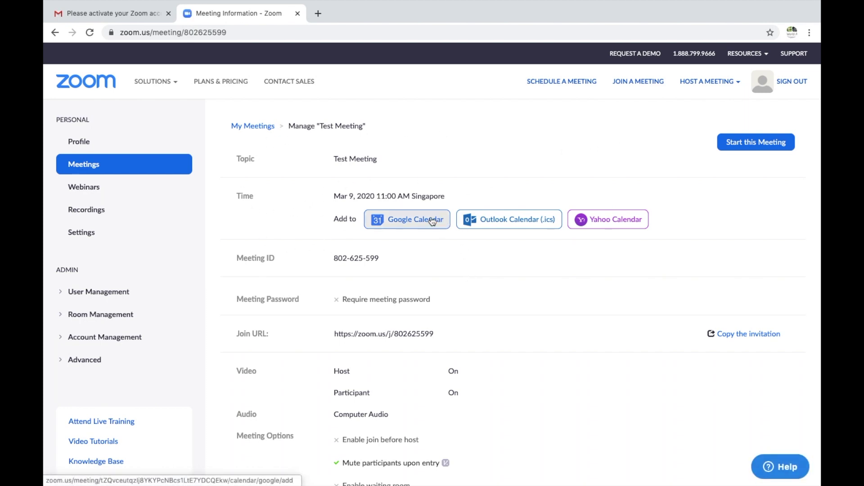
- Review the saved meeting's details and copy its meeting invitation
scroll(458, 255, down, 2)
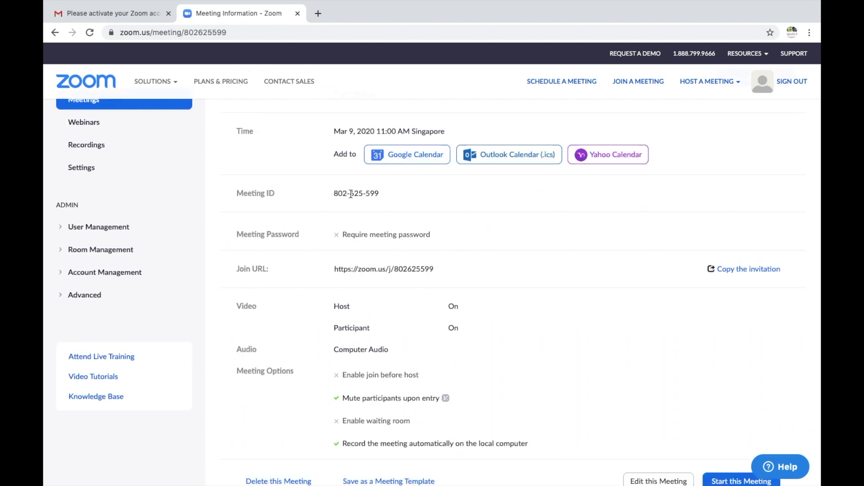
scroll(287, 249, down, 1)
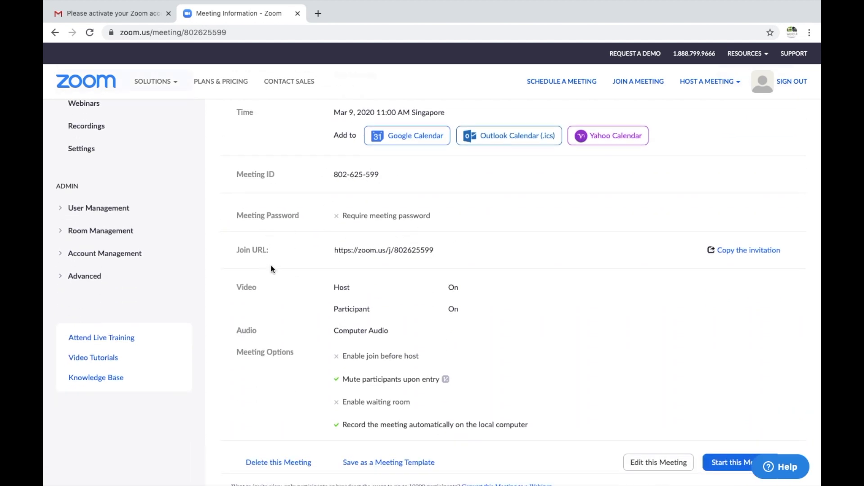
scroll(272, 269, down, 1)
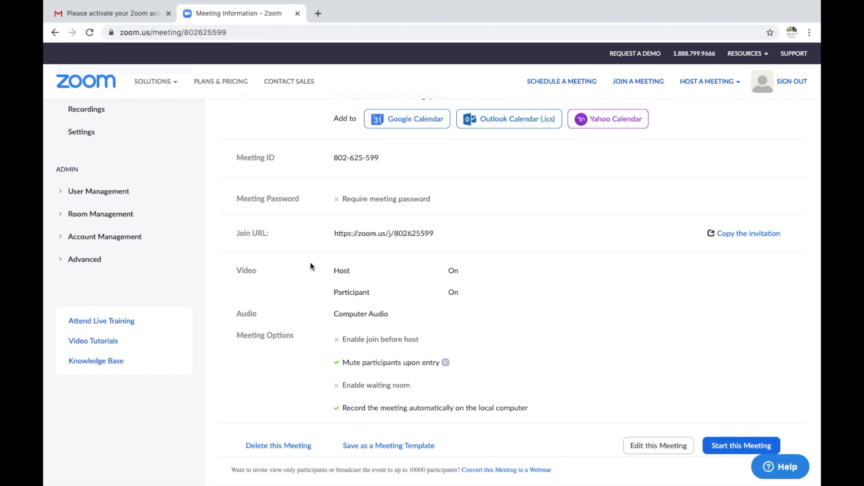
scroll(310, 263, up, 1)
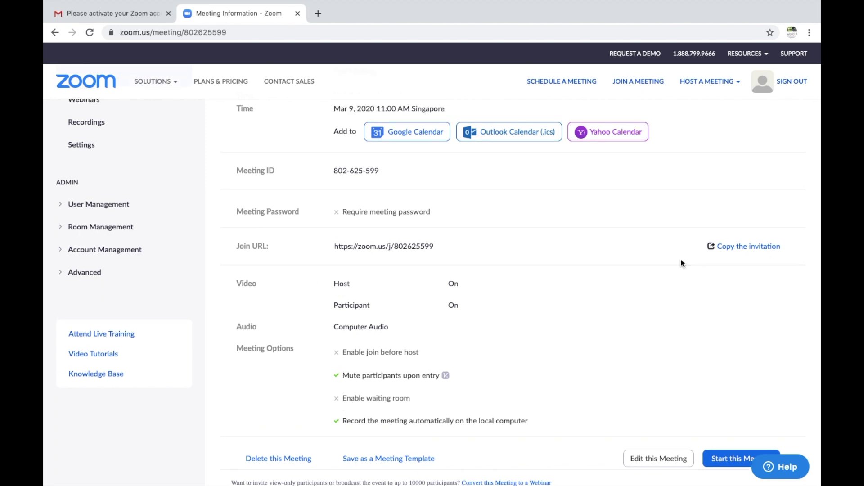
click(742, 249)
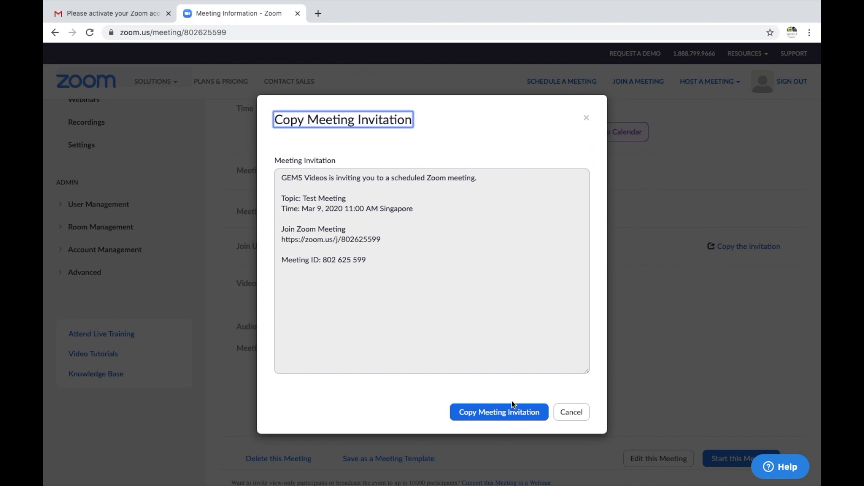
click(505, 412)
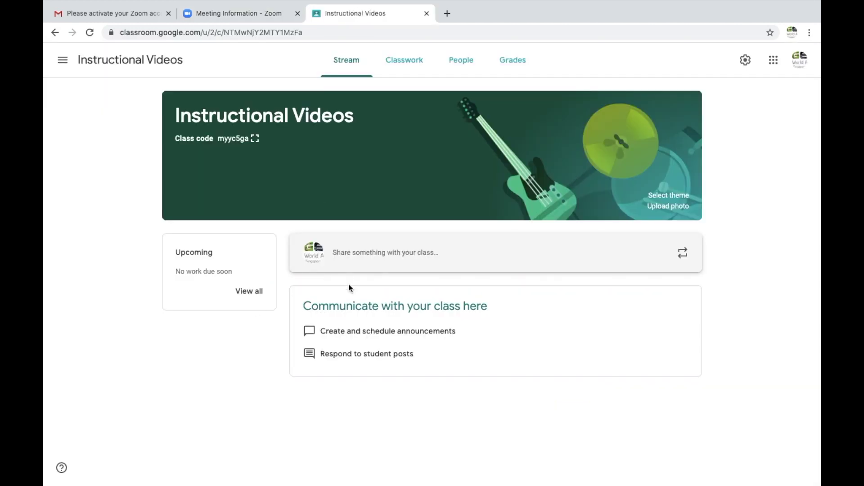
- Paste the Zoom meeting invitation into a Google Classroom stream announcement for all students of Instructional Videos and post it
click(351, 258)
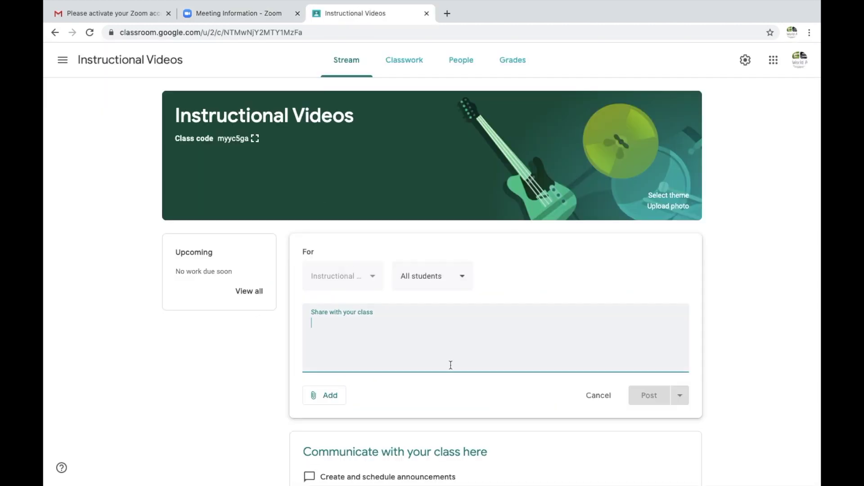
key(super+v)
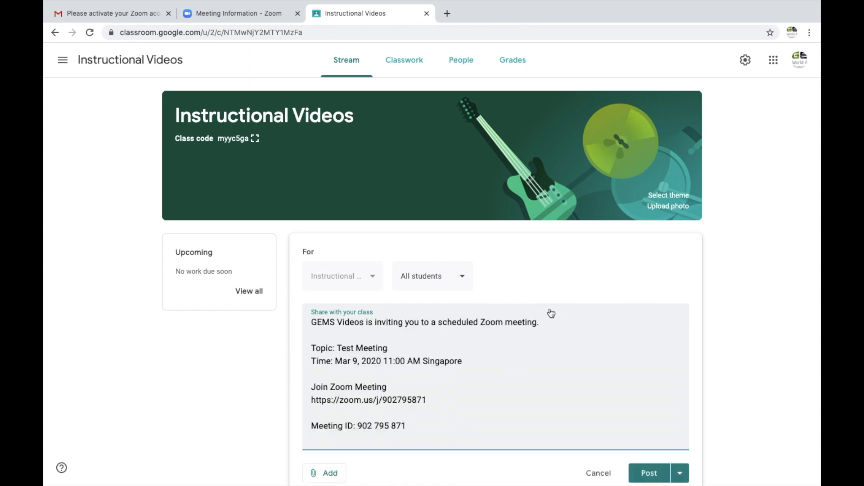
scroll(542, 341, down, 2)
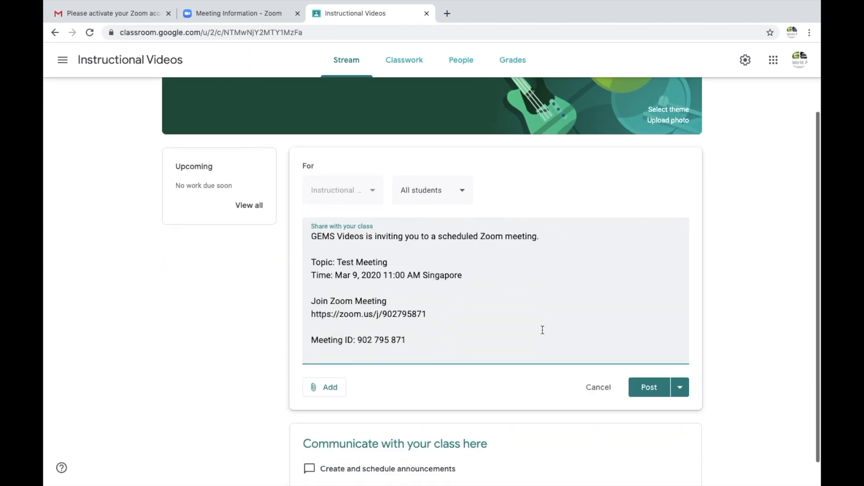
click(649, 390)
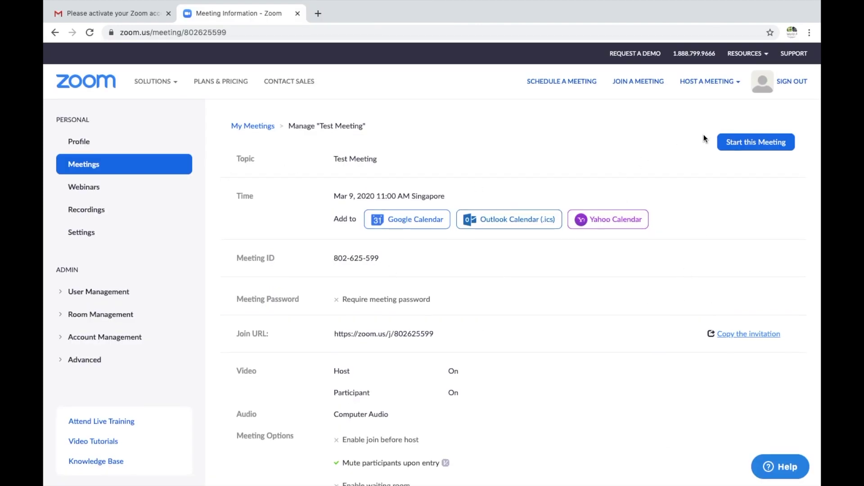
- Start Test Meeting from its Zoom information page in the Zoom desktop app and dismiss the Join audio dialog
click(758, 144)
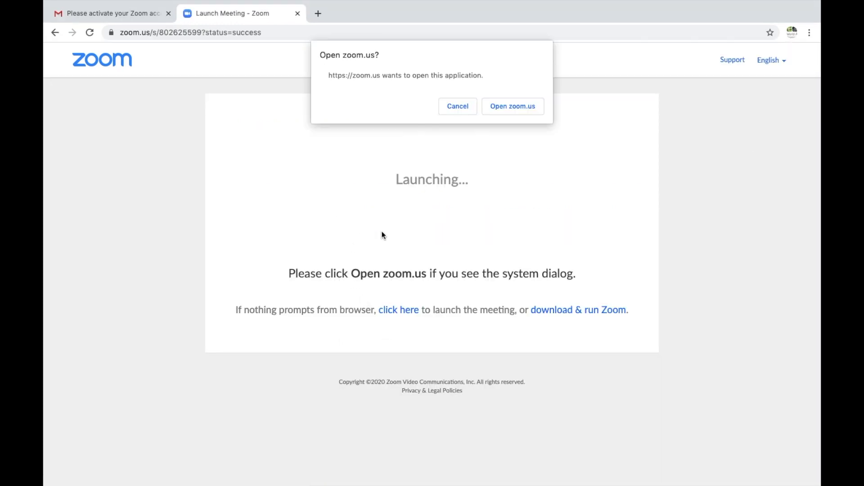
click(511, 111)
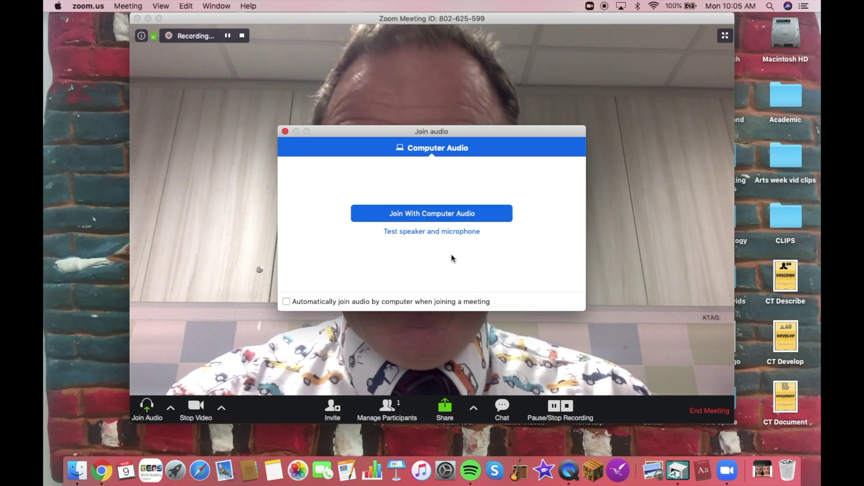
click(433, 231)
click(213, 298)
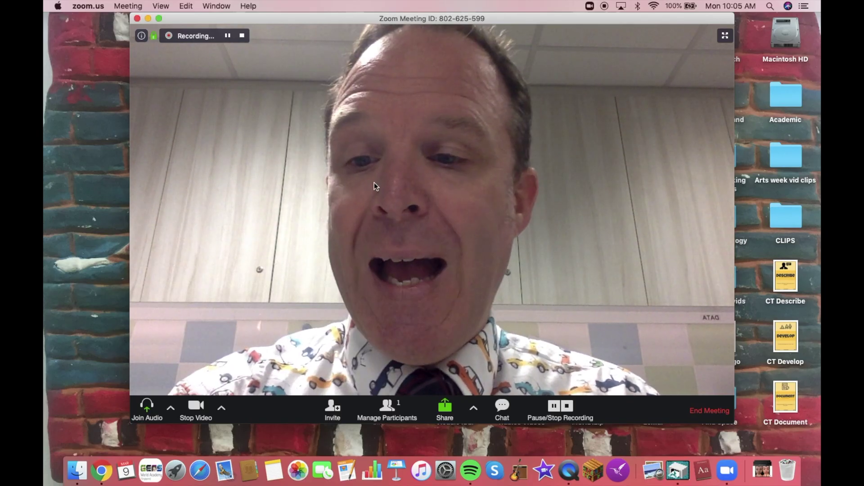
- Review the meeting's participants list with its mute controls and the email invitation options, and close the invitation dialog
click(387, 407)
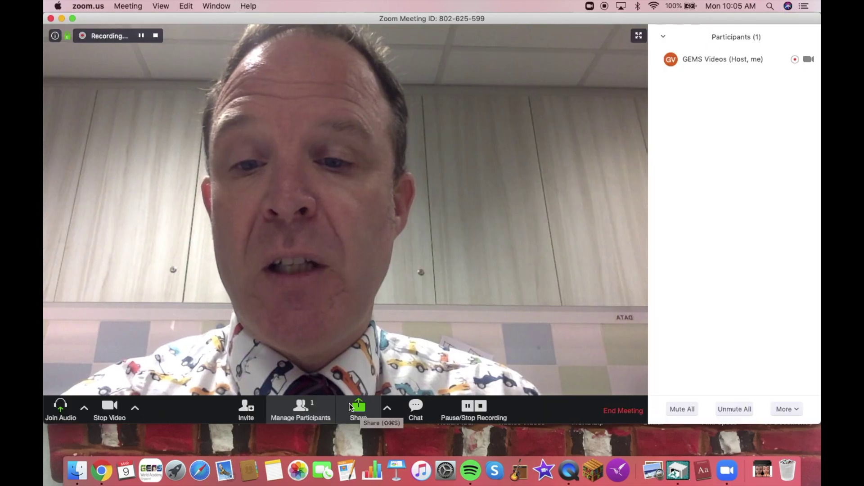
mouse_move(745, 68)
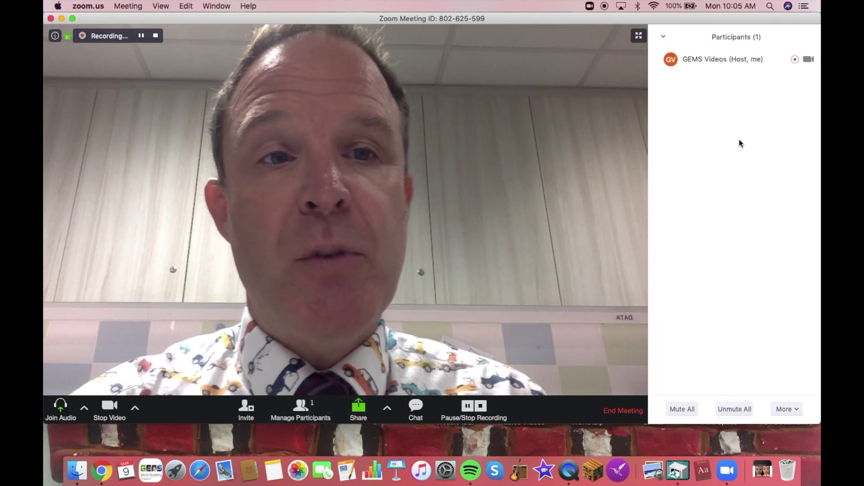
mouse_move(259, 409)
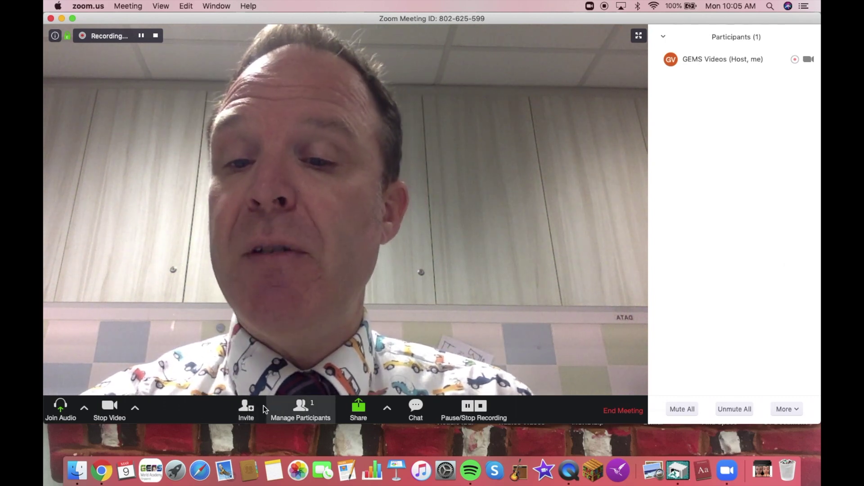
click(239, 411)
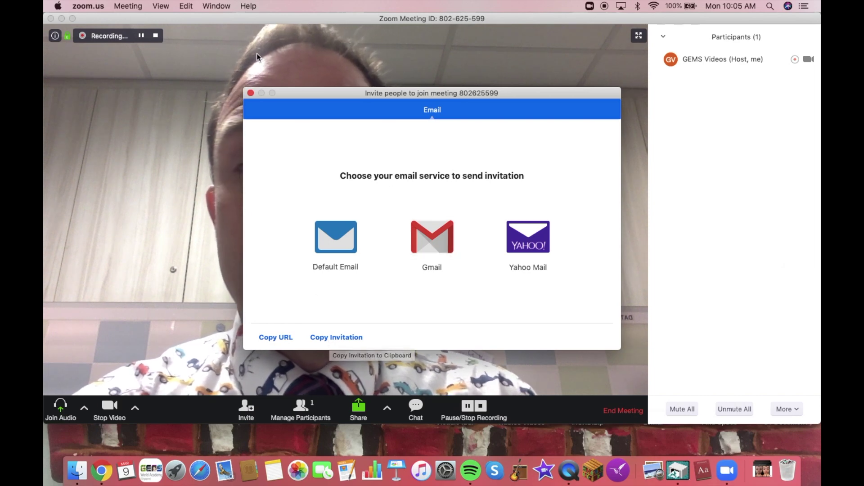
click(251, 93)
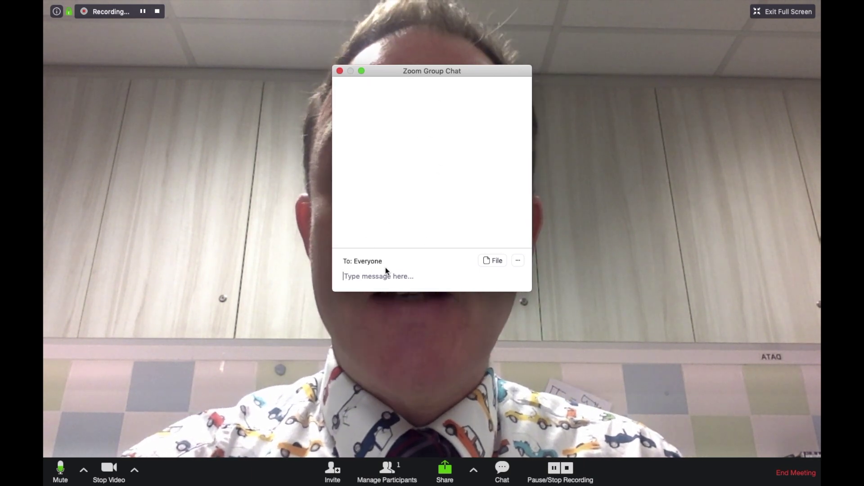
- Set the participants' chat permission to No one, restore it to Host only, and close the group chat
click(518, 261)
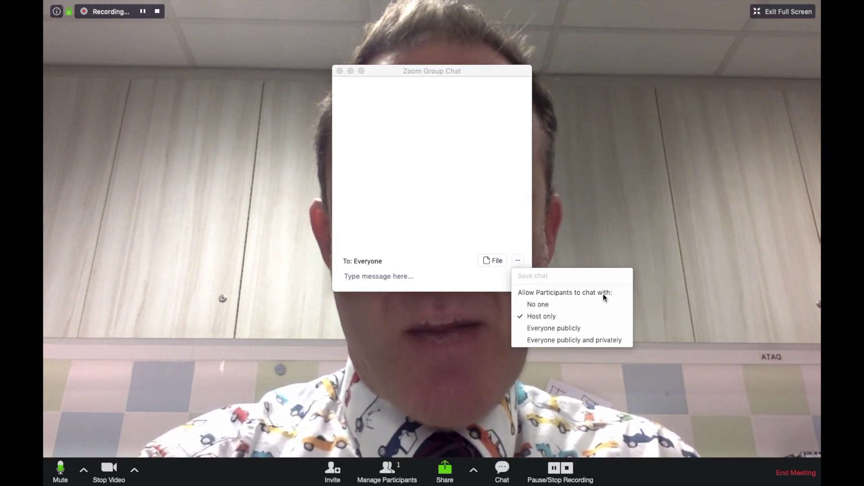
click(539, 306)
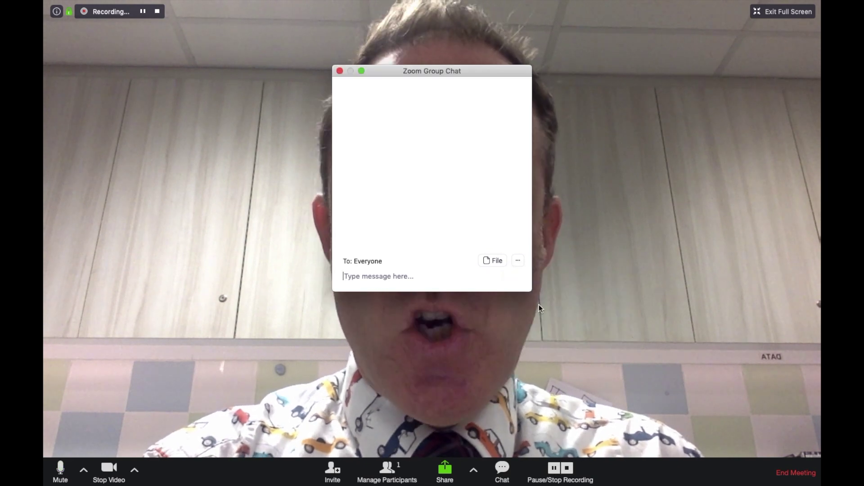
click(518, 262)
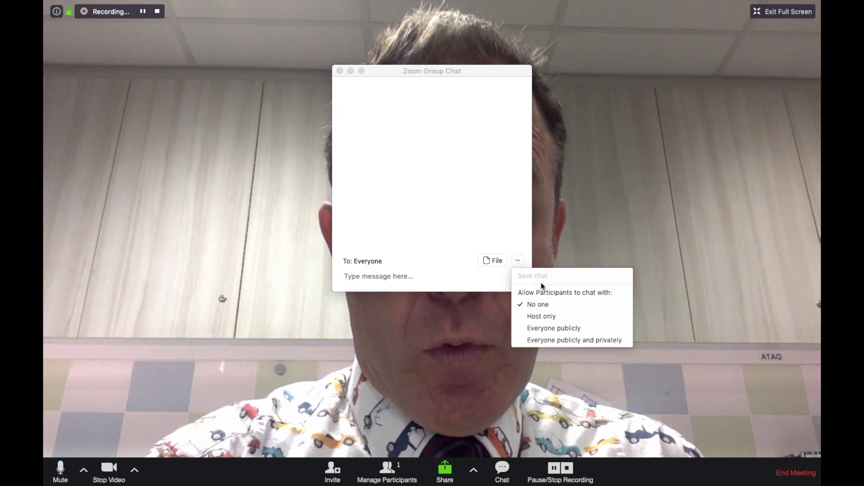
click(540, 317)
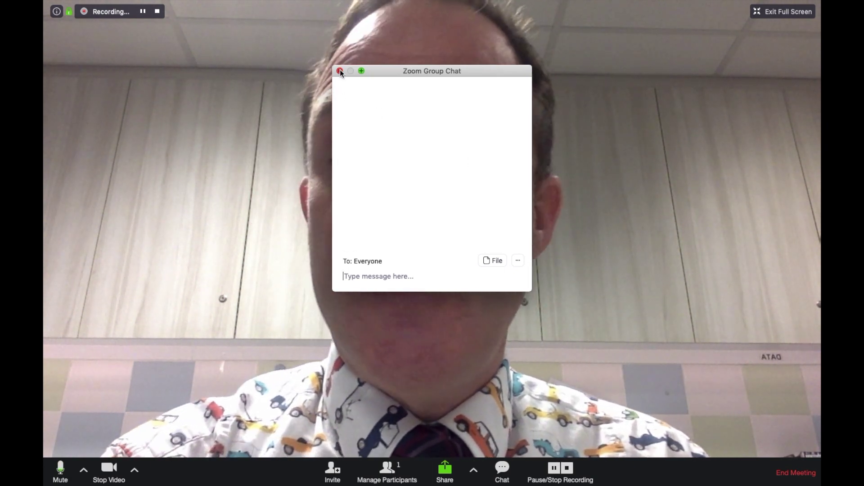
click(340, 71)
- Share the Google Chrome New Tab window with the meeting and stop the share
click(445, 470)
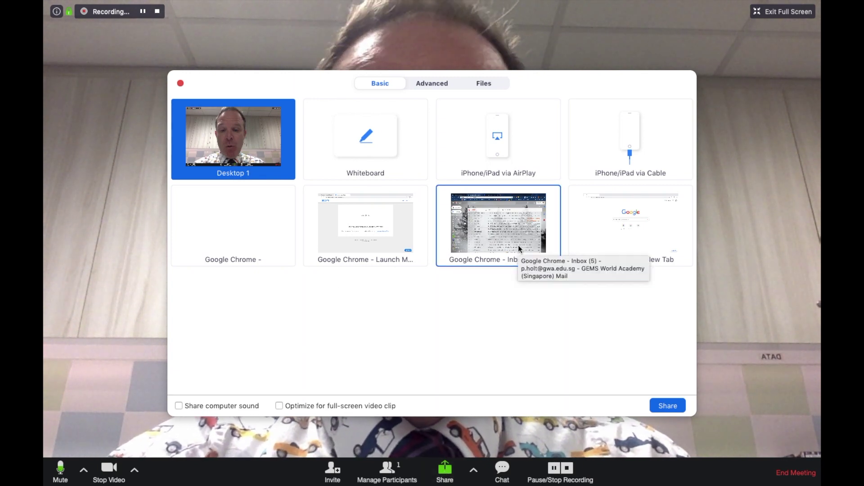
click(588, 229)
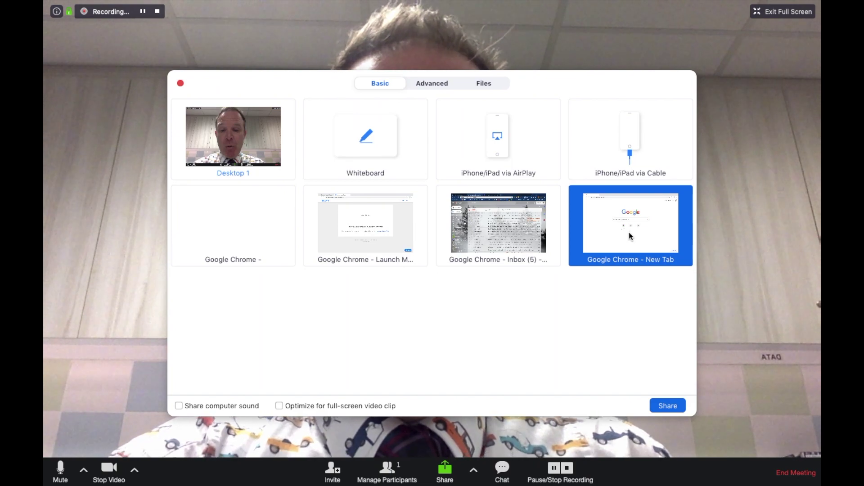
click(669, 406)
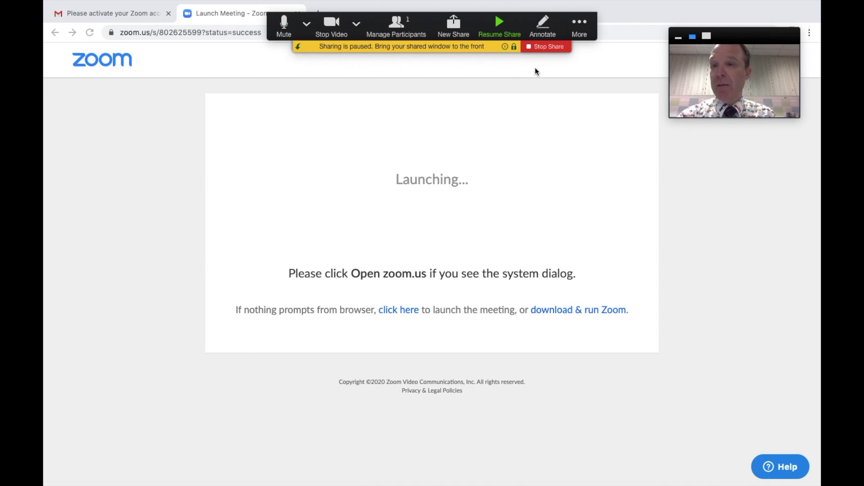
mouse_move(563, 6)
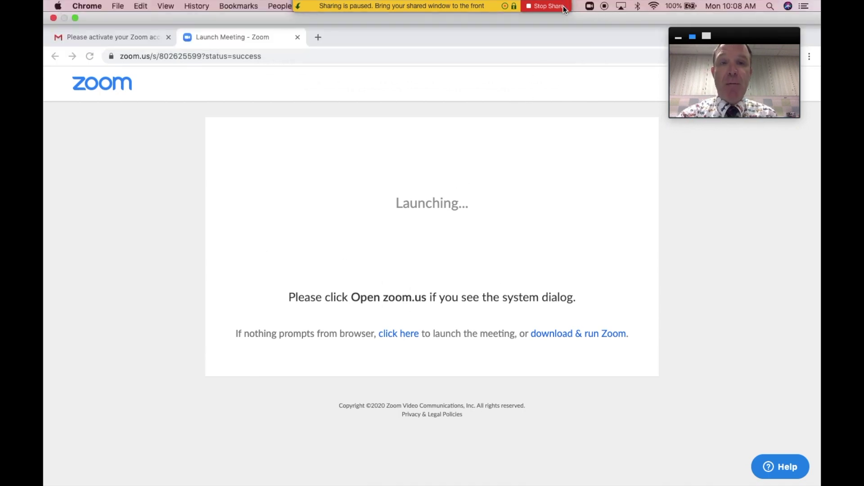
click(551, 7)
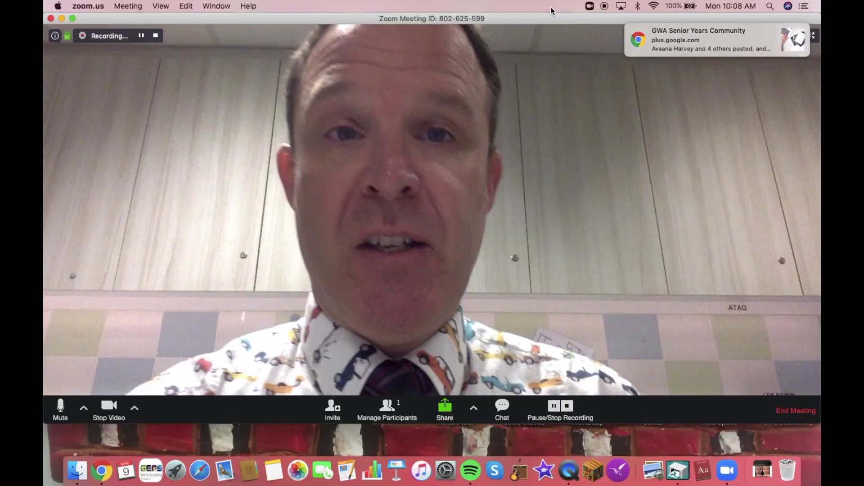
- Share a blank whiteboard with the meeting and stop sharing it
click(445, 407)
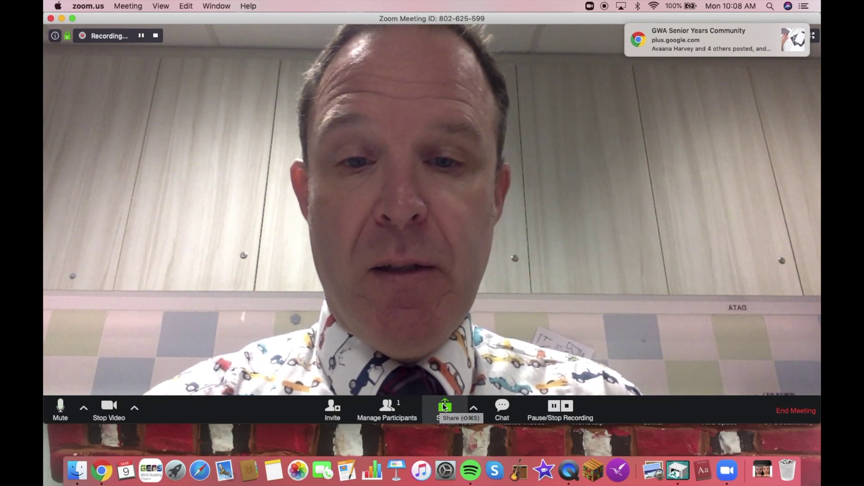
click(368, 131)
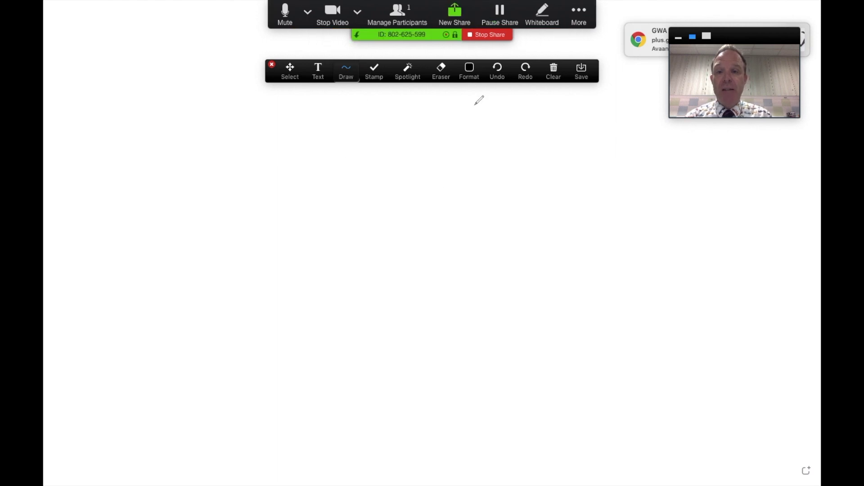
click(491, 6)
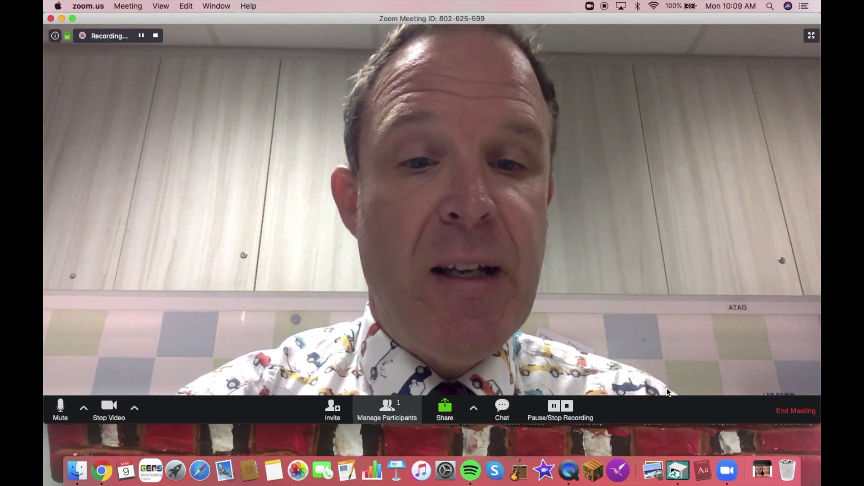
- End the test meeting and host a new instant meeting with video on from the Zoom website, opening it in the Zoom desktop app
click(796, 411)
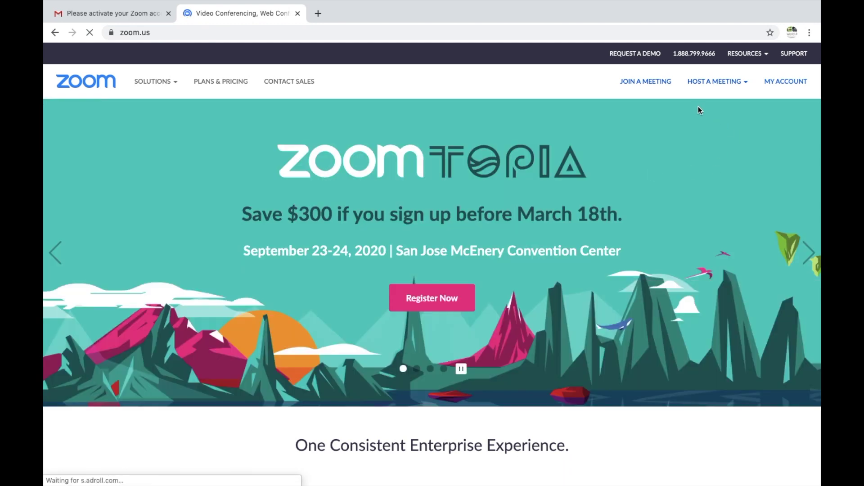
mouse_move(740, 85)
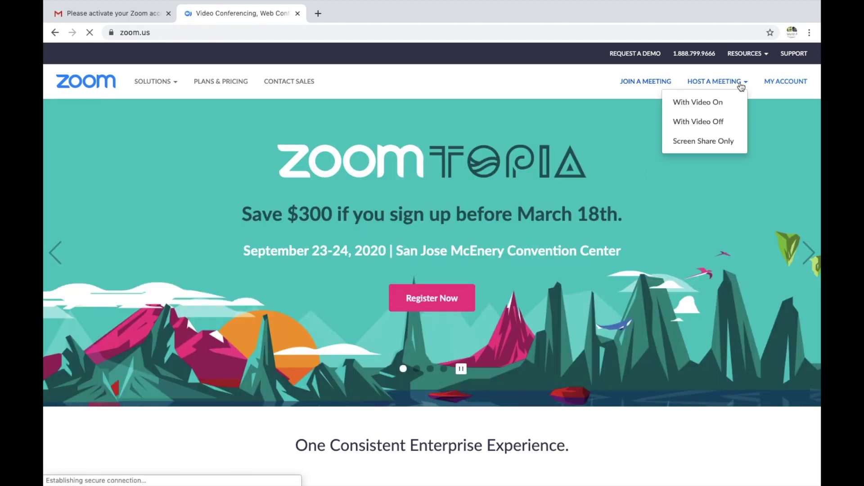
click(700, 143)
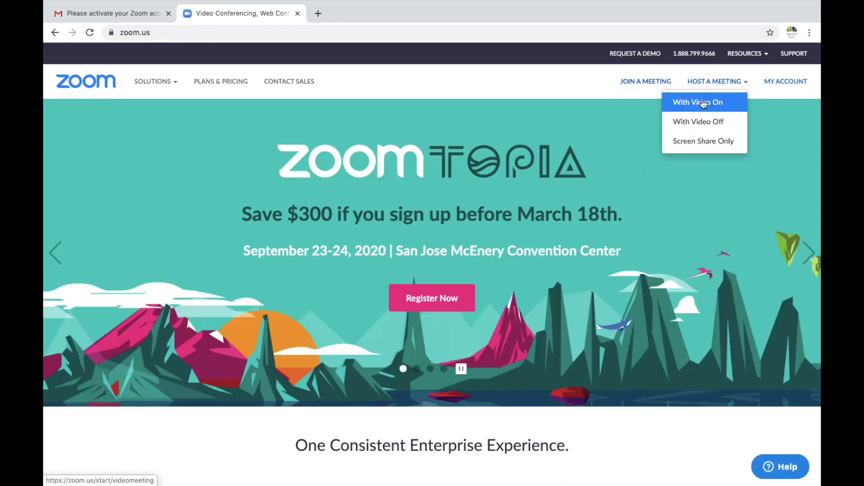
click(699, 103)
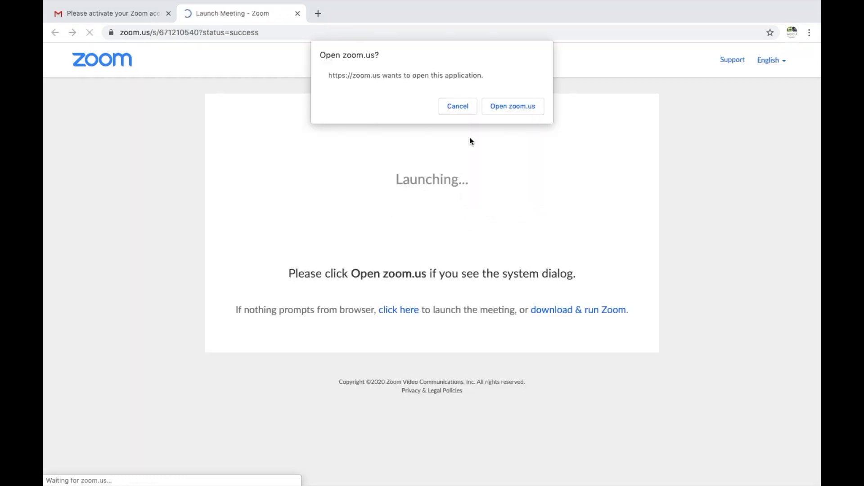
click(517, 107)
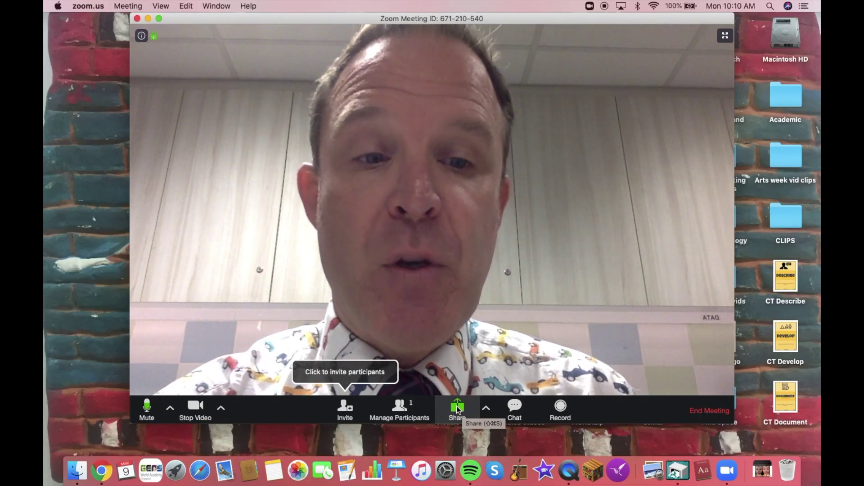
- Switch from the Gmail draft with the meeting invitation to the Launch Meeting page in Chrome
click(457, 407)
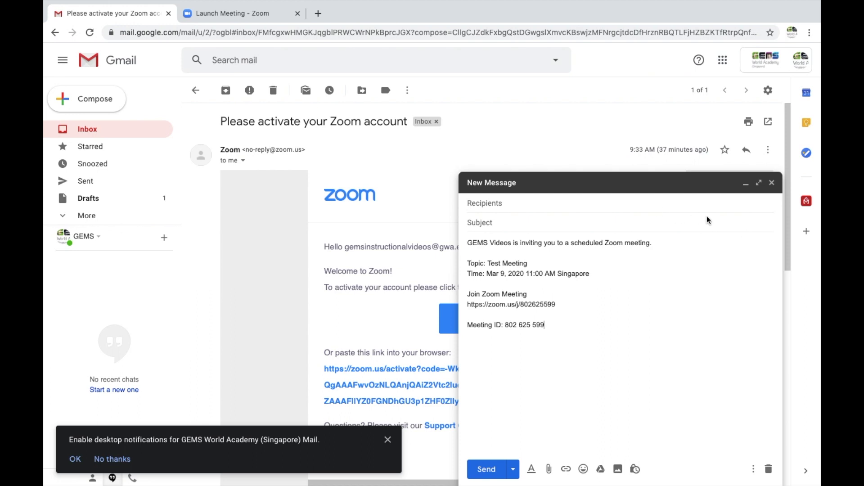
click(257, 13)
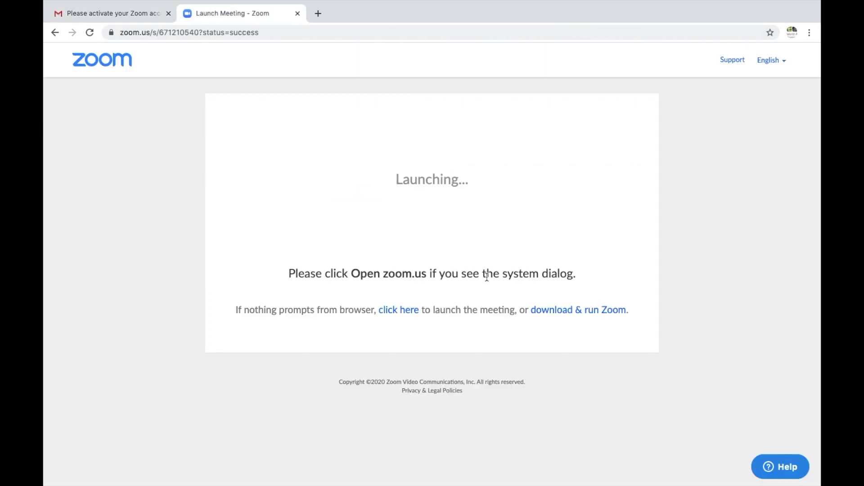